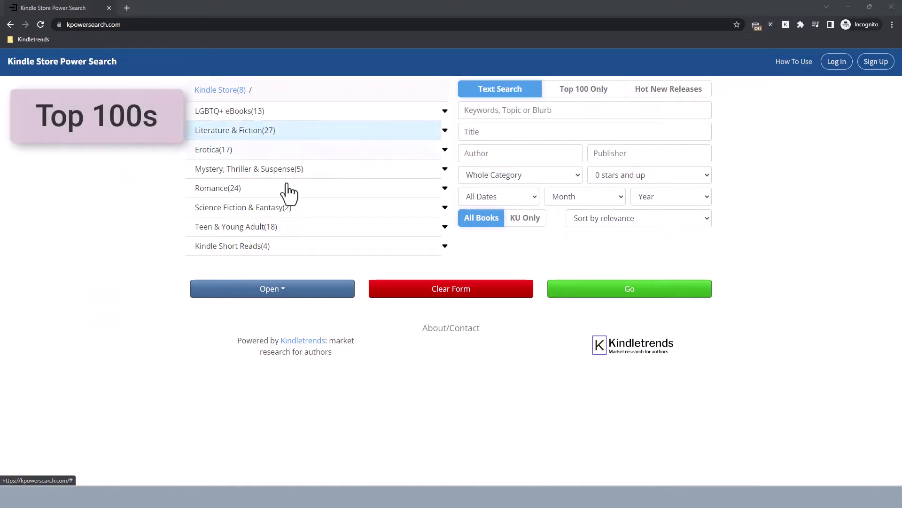
Step: Generate a Top 100 bestsellers link for Science Fiction & Fantasy > Science Fiction > Space Opera
click(276, 208)
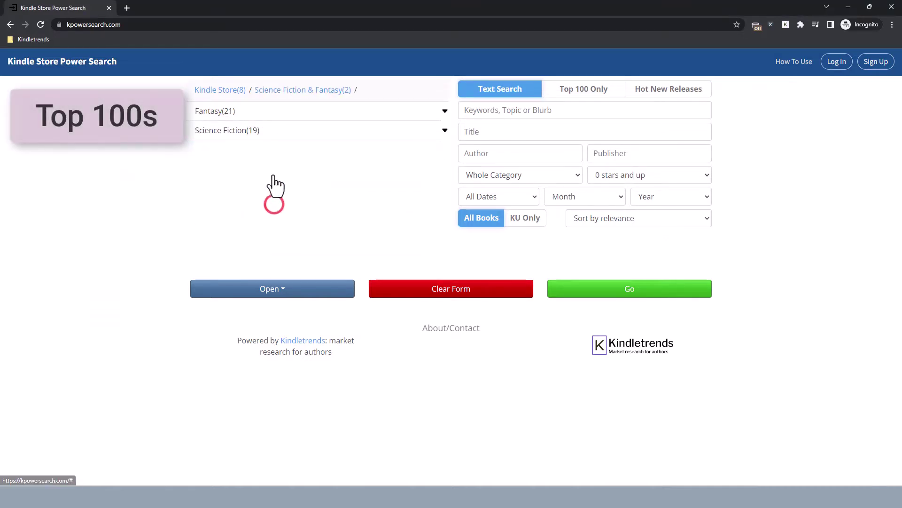
click(271, 130)
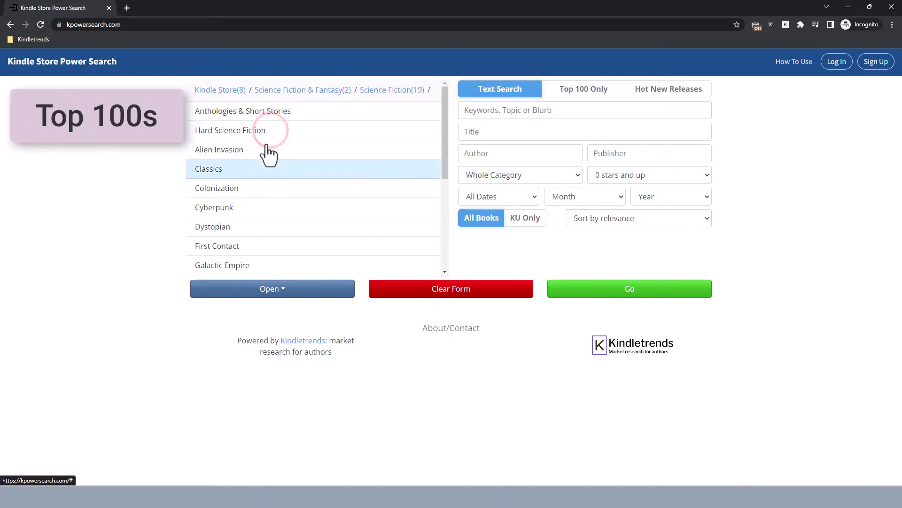
scroll(260, 183, down, 1)
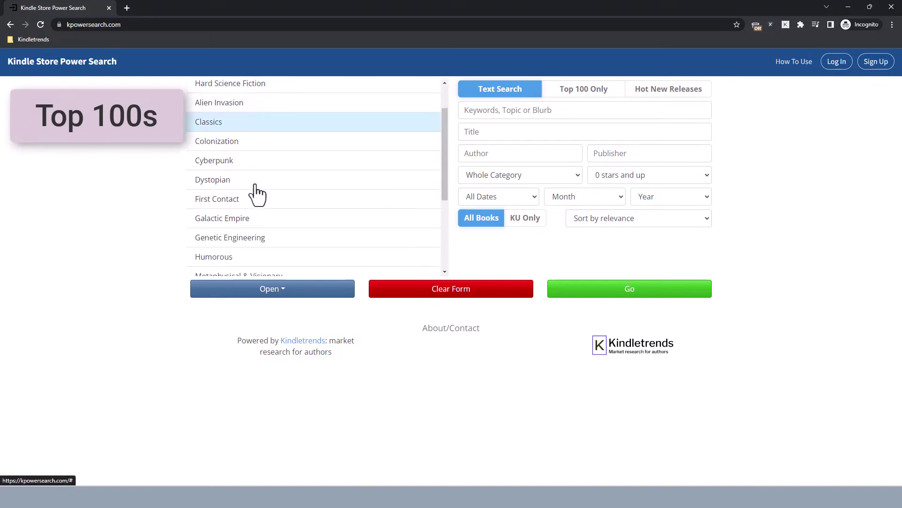
scroll(251, 191, down, 2)
scroll(254, 214, down, 1)
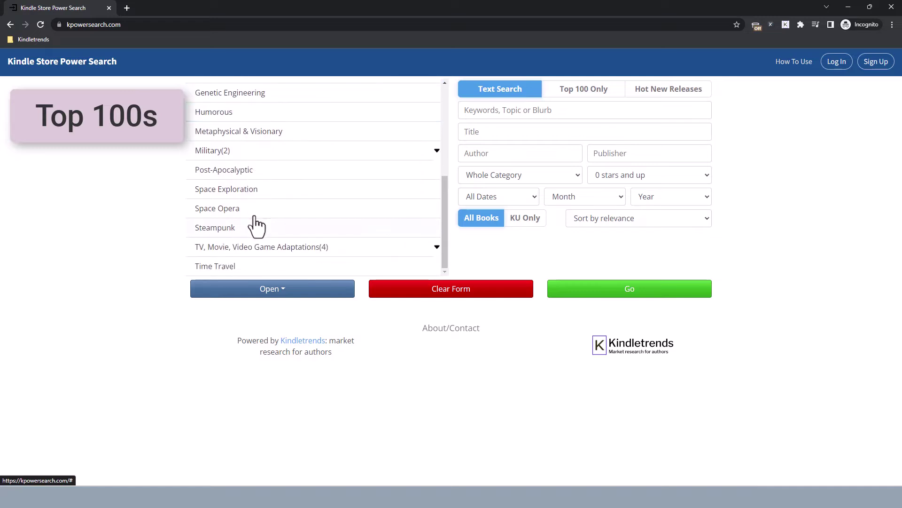
click(255, 214)
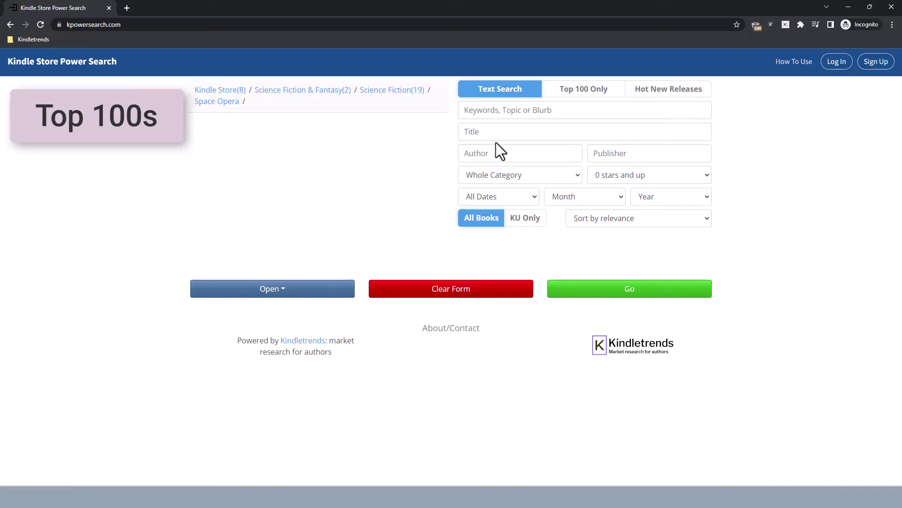
click(582, 91)
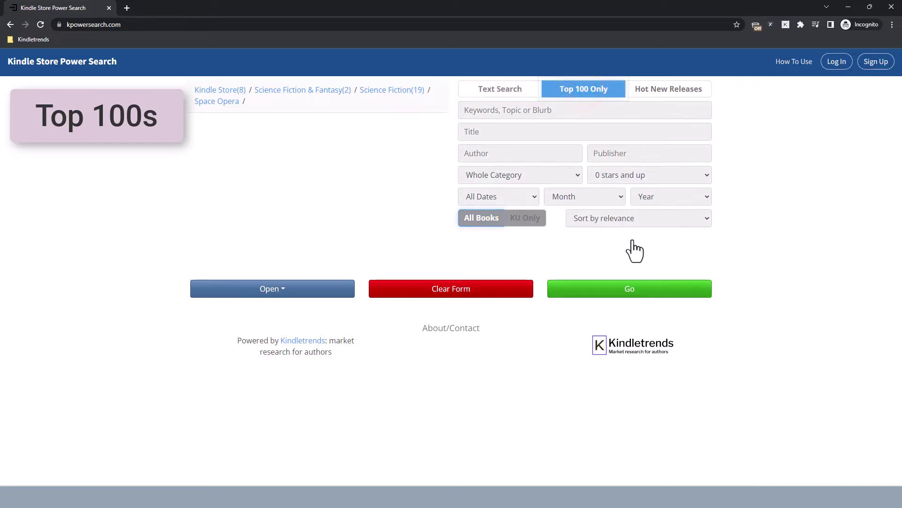
click(639, 288)
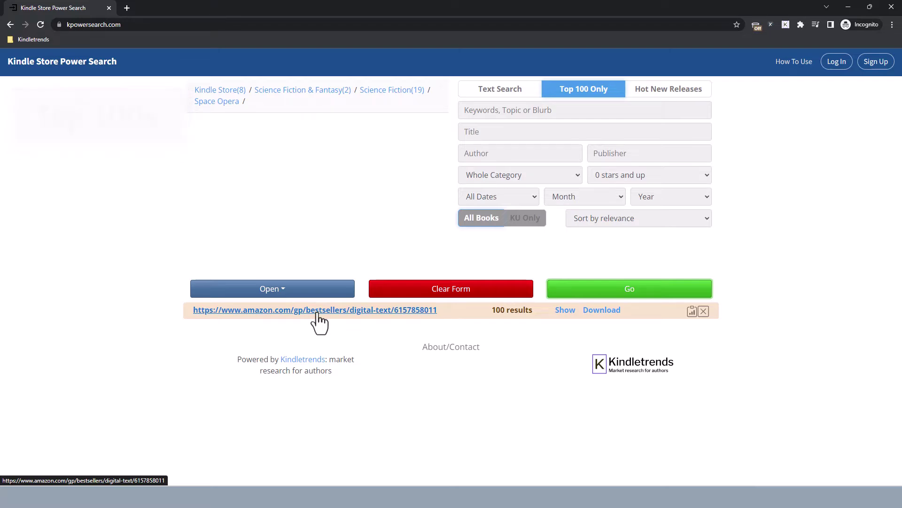
Step: Open the Space Opera bestsellers link on Amazon, then return to the Power Search tab
click(317, 311)
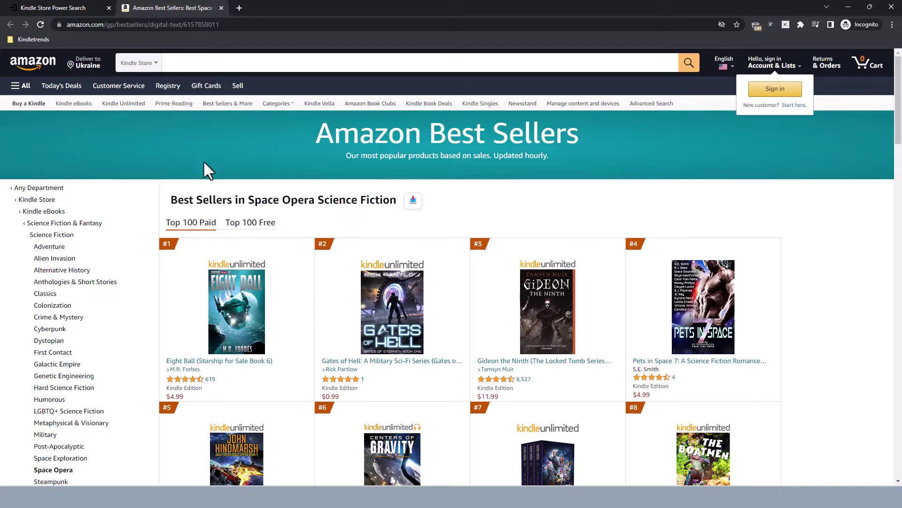
click(73, 8)
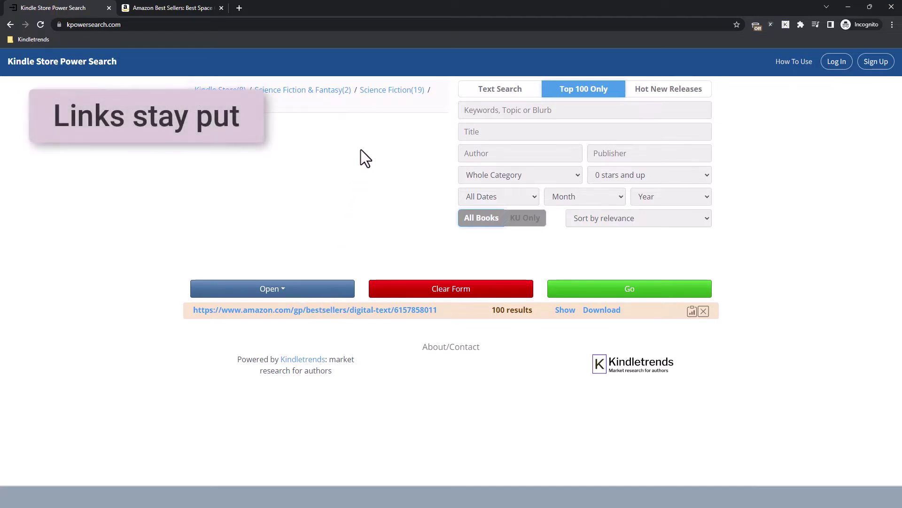
Step: Go back up to the Science Fiction level and generate another Top 100 bestsellers link
click(375, 90)
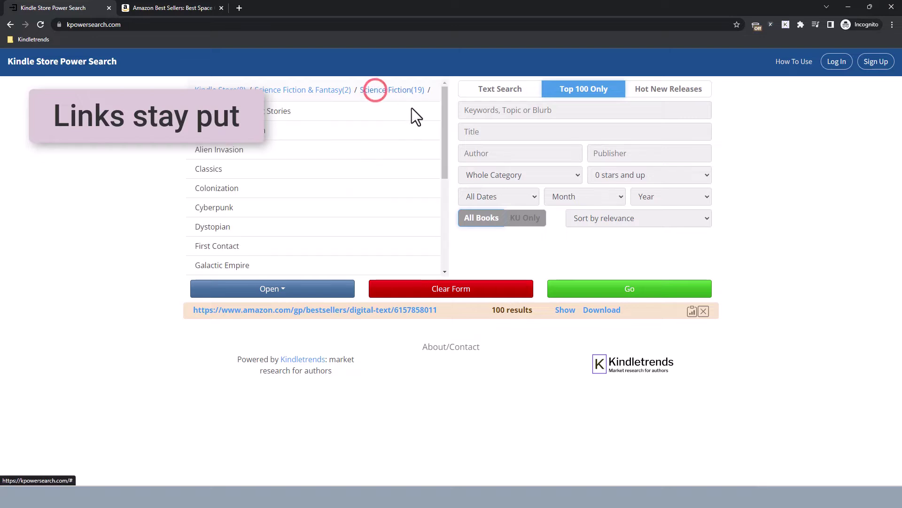
click(634, 286)
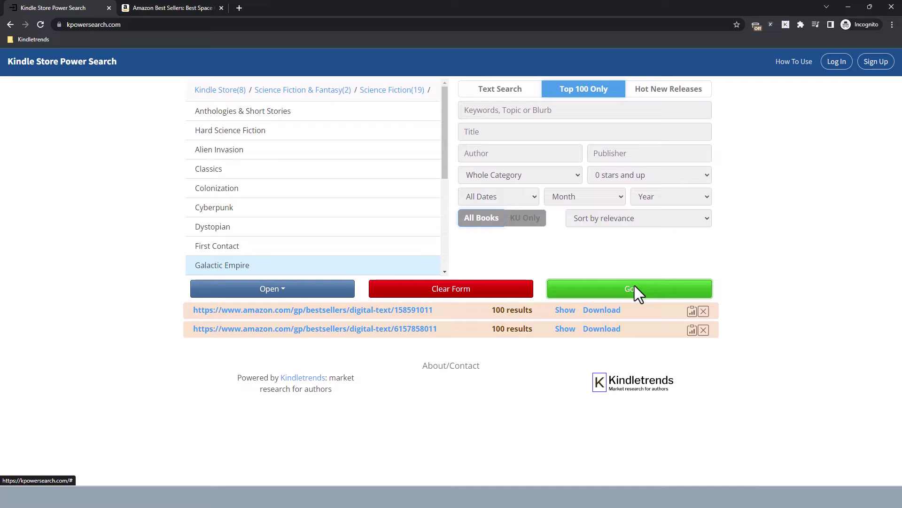
click(634, 289)
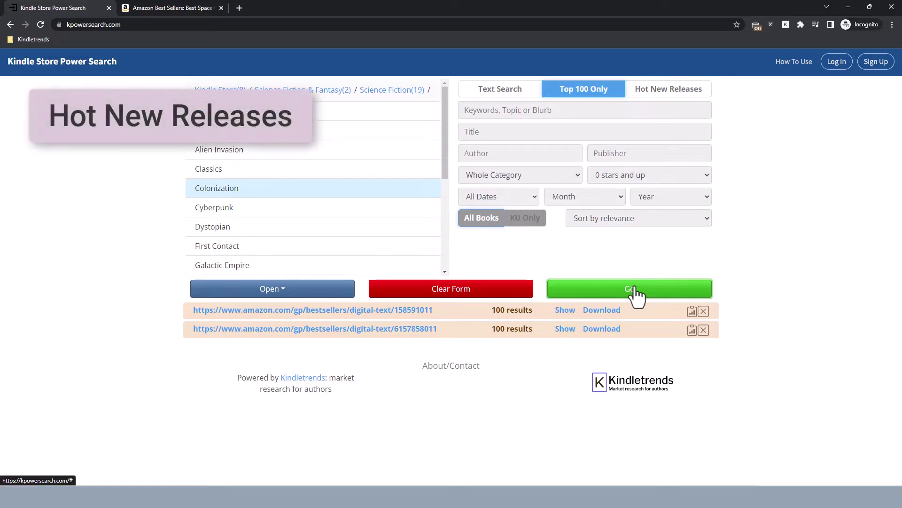
Step: Generate a Hot New Releases link for Science Fiction and open it on Amazon
click(662, 89)
click(635, 285)
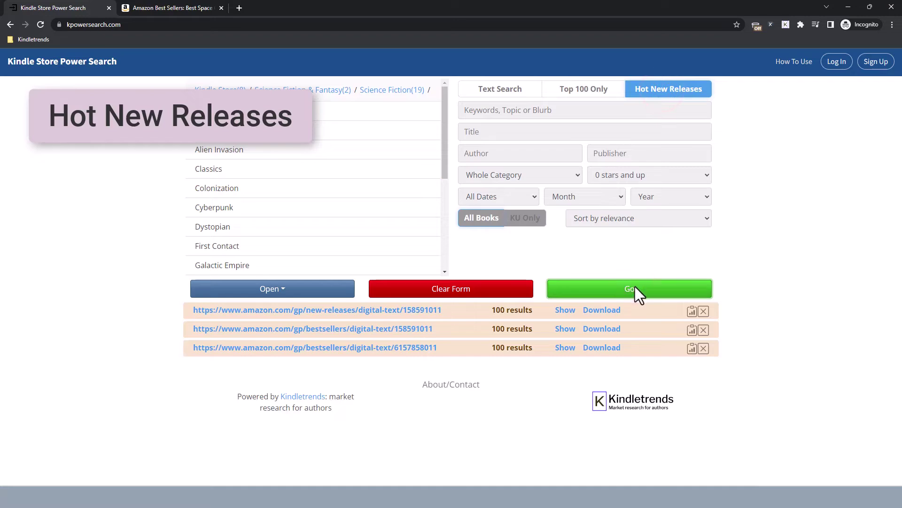
click(340, 309)
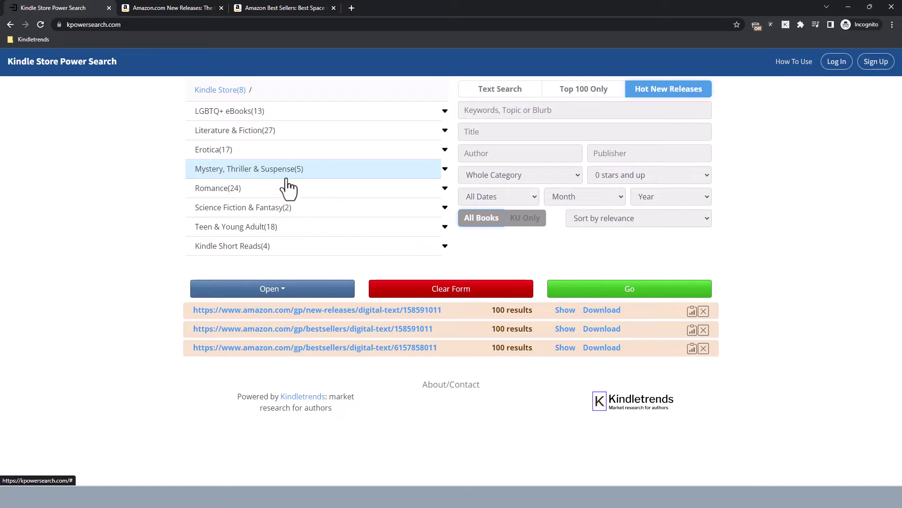
Step: Browse to Mystery, Thriller & Suspense > Mystery and generate a keyword search link for 'sea'
click(262, 170)
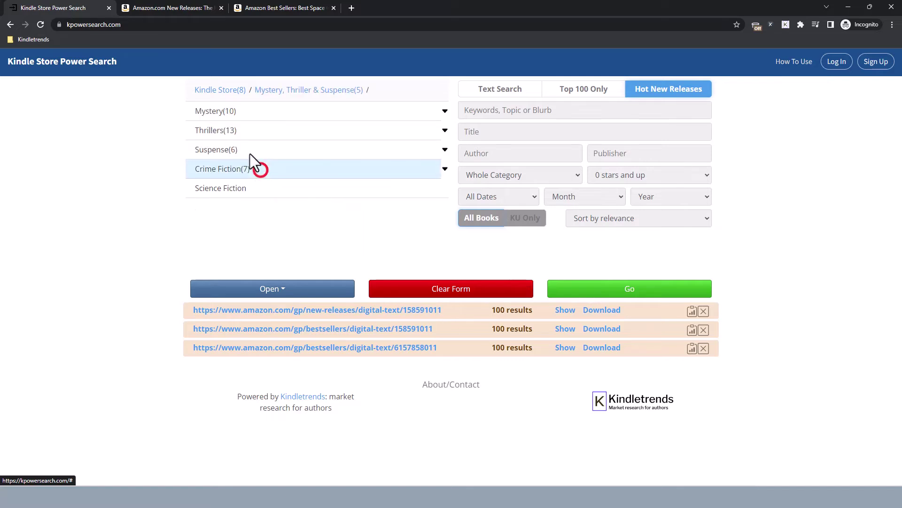
click(231, 110)
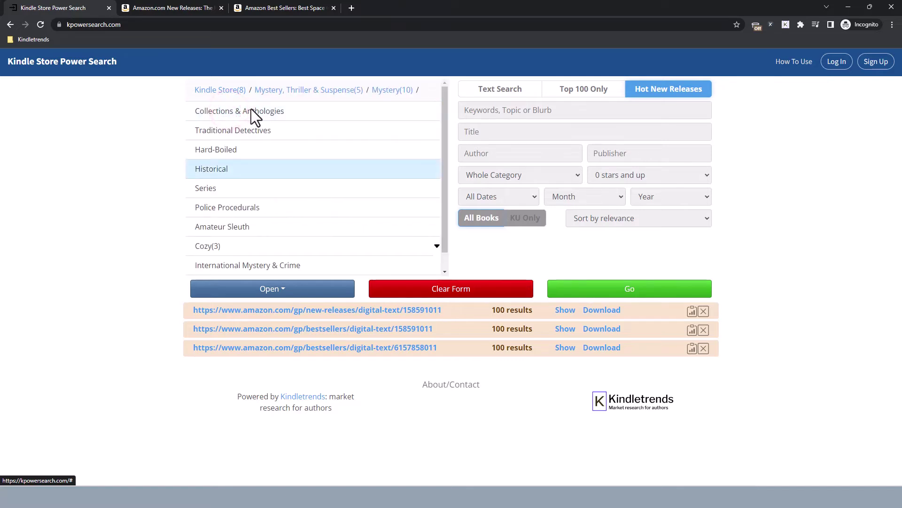
click(498, 91)
click(506, 116)
text(sea)
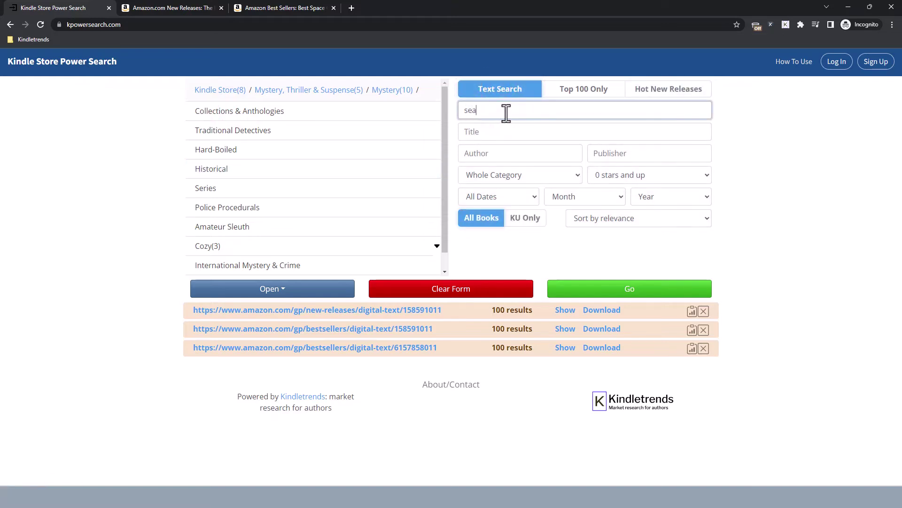
click(633, 286)
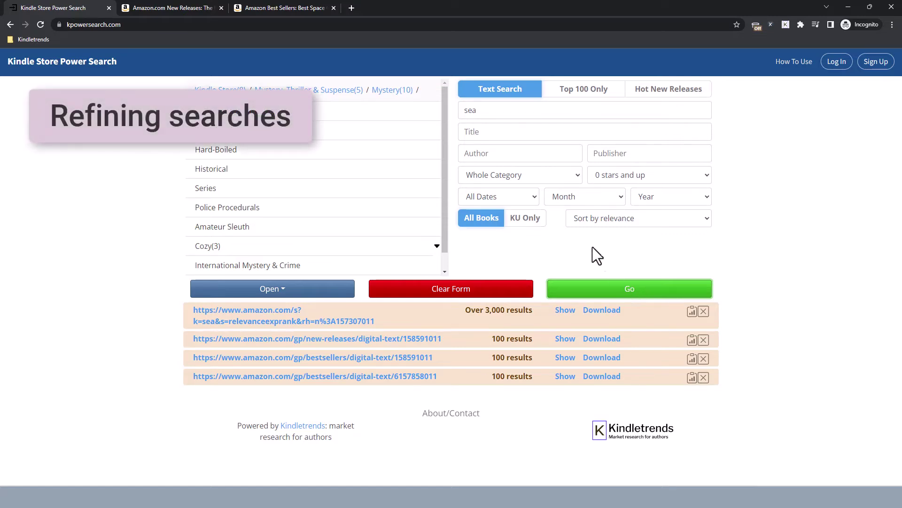
Step: Restrict the 'sea' search to Last 30 Days and 4 stars and up, then open its 25 results on Amazon
click(521, 174)
key(Down)
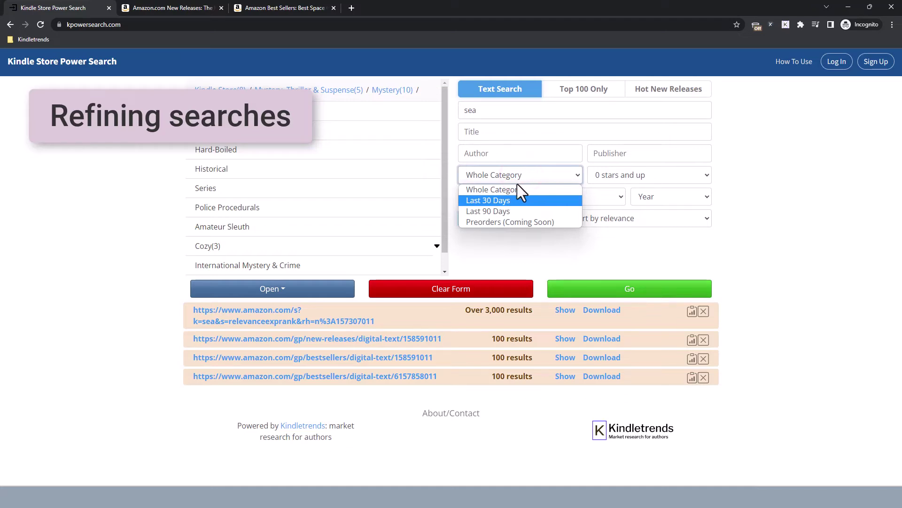
click(515, 199)
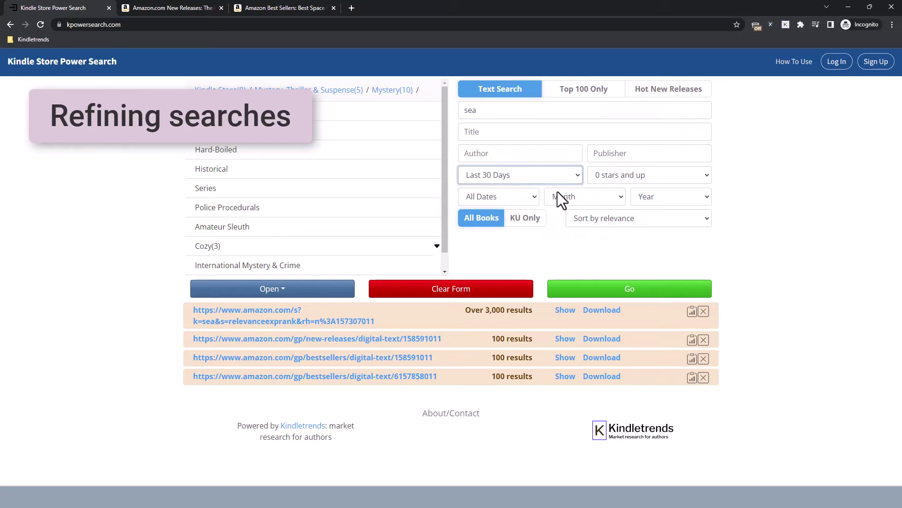
click(626, 177)
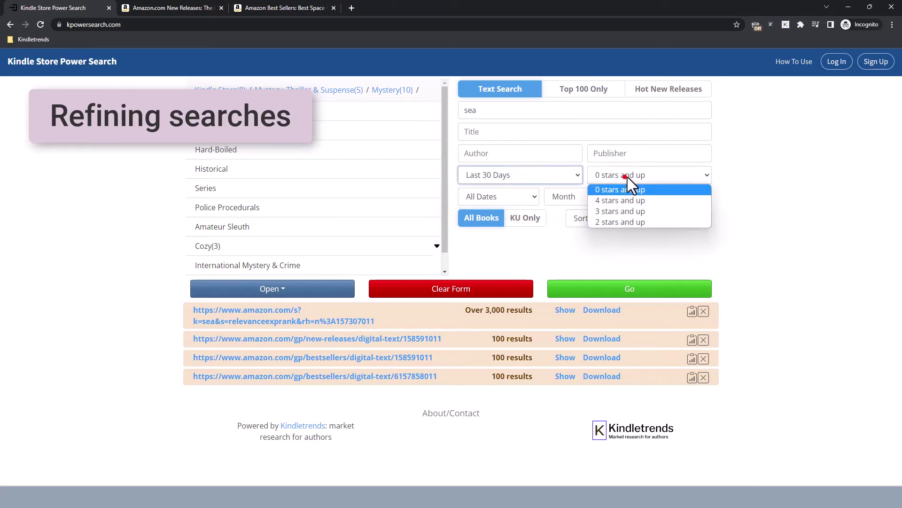
click(632, 202)
click(628, 293)
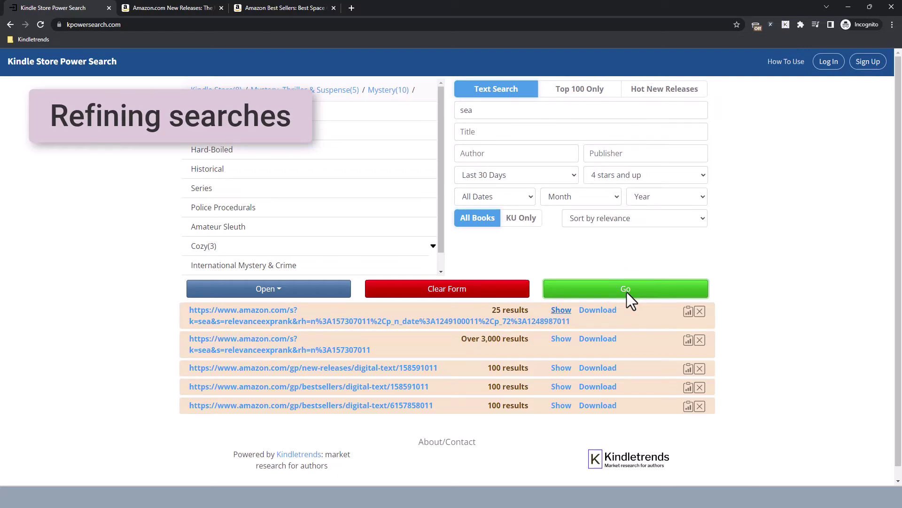
click(565, 309)
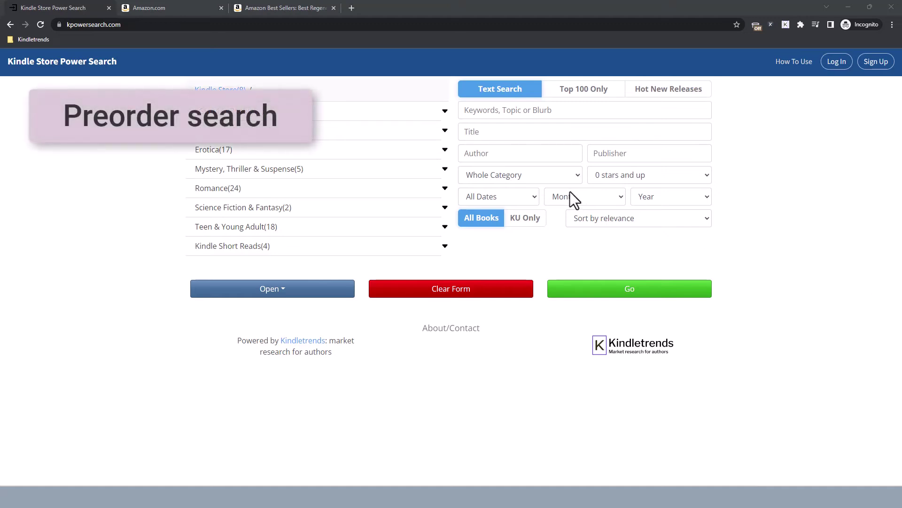
Step: Browse to the Romance > Historical Romance > Regency category
click(353, 188)
click(260, 169)
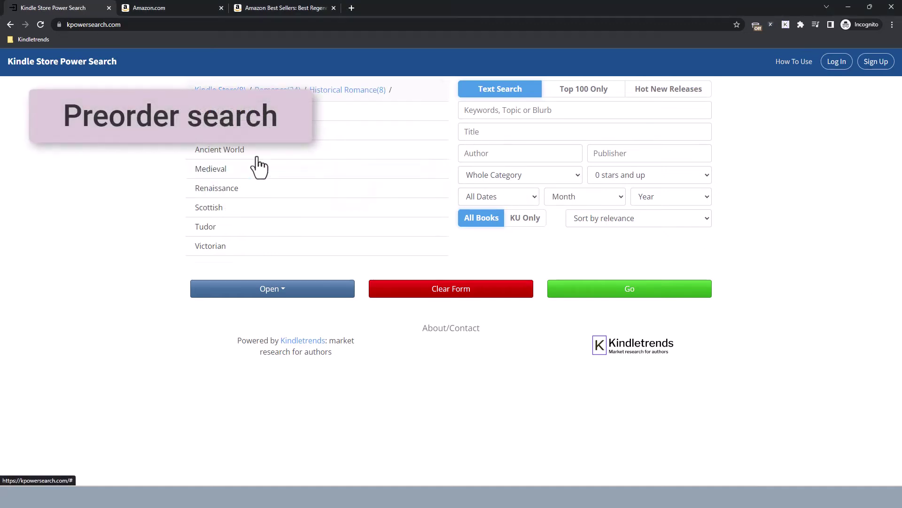
click(254, 112)
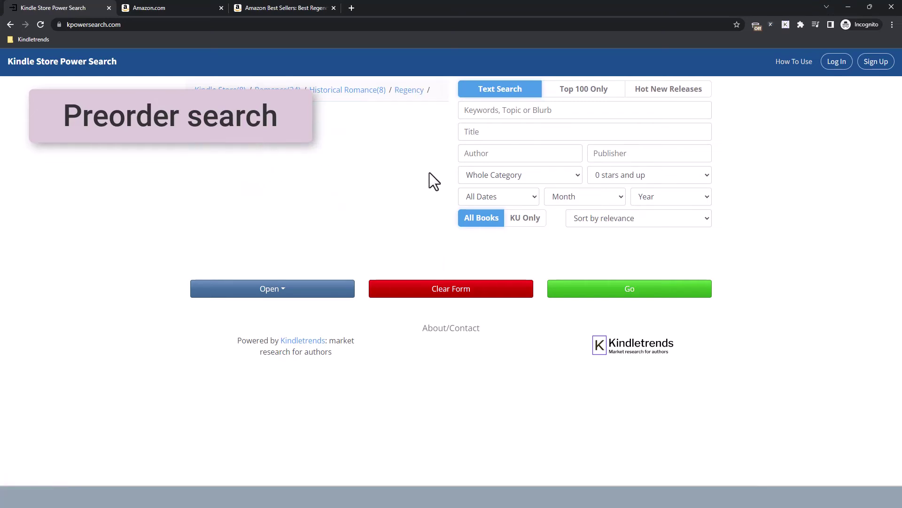
Step: Limit the search to Preorders (Coming Soon), sort by oldest publication date, and open it on Amazon
click(506, 178)
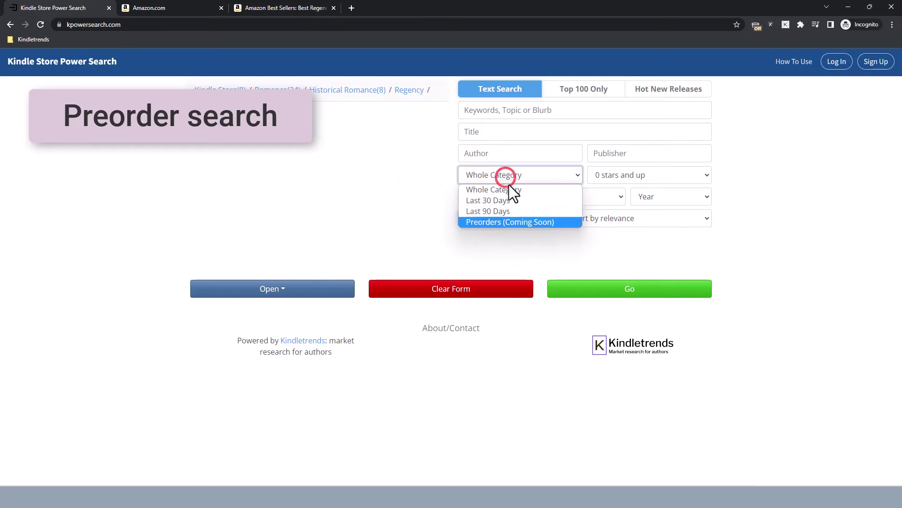
click(527, 223)
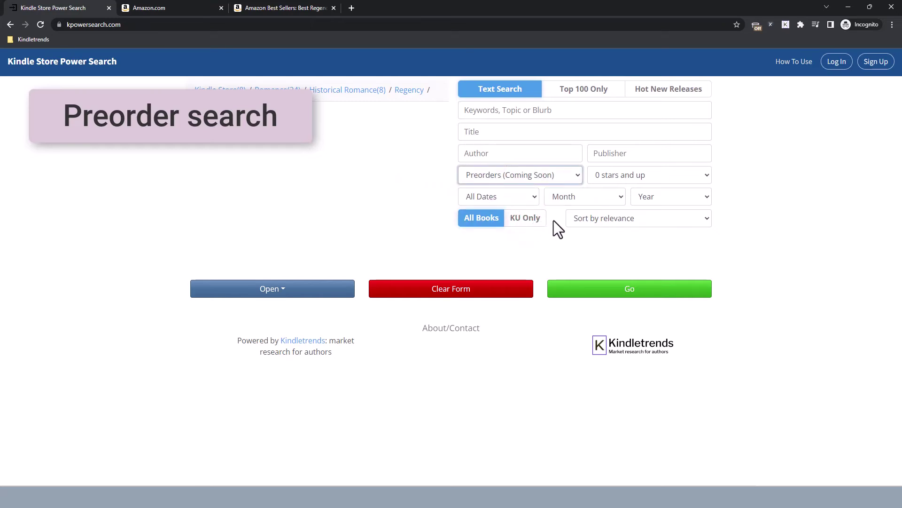
click(609, 215)
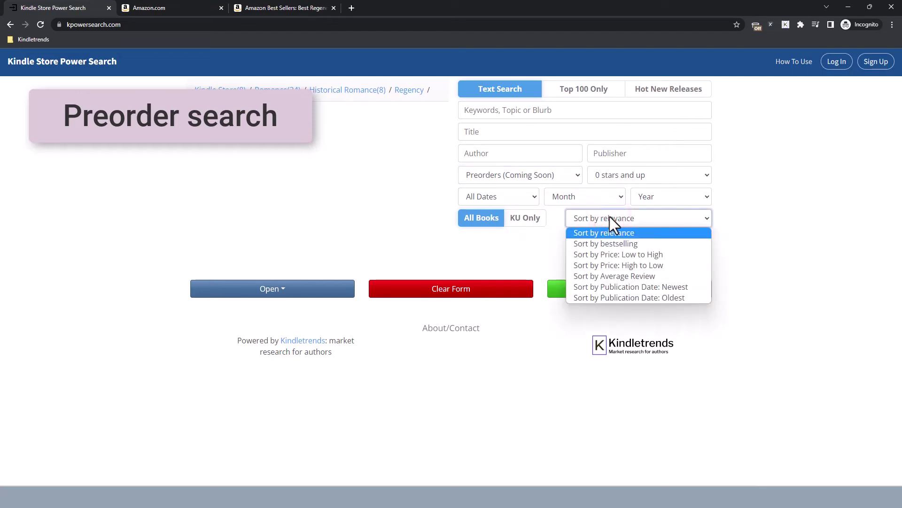
click(641, 298)
click(646, 288)
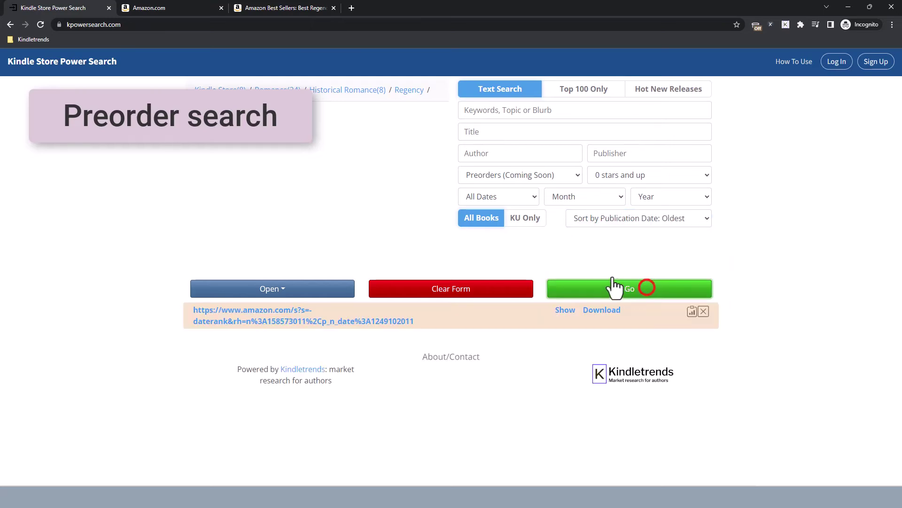
click(558, 310)
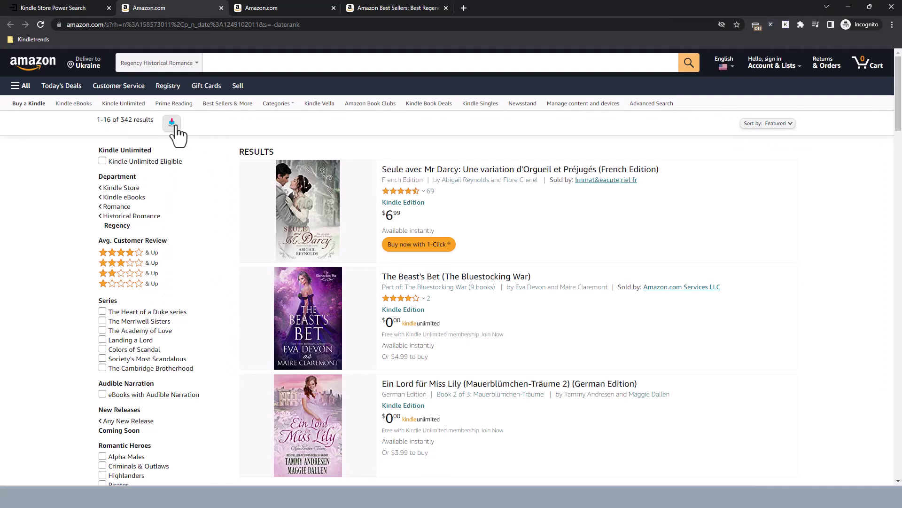
Step: Download the Regency results as a cover montage PNG and a TXT file, then view both
click(172, 124)
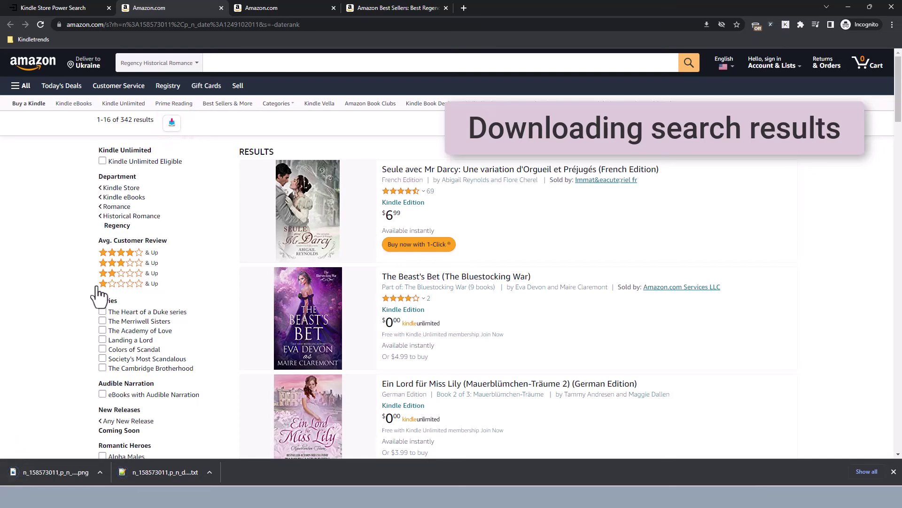
click(55, 472)
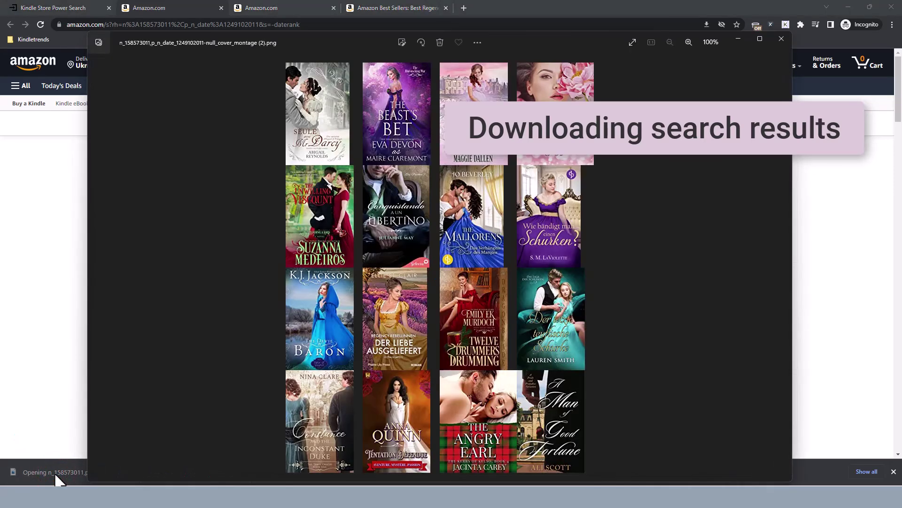
click(737, 41)
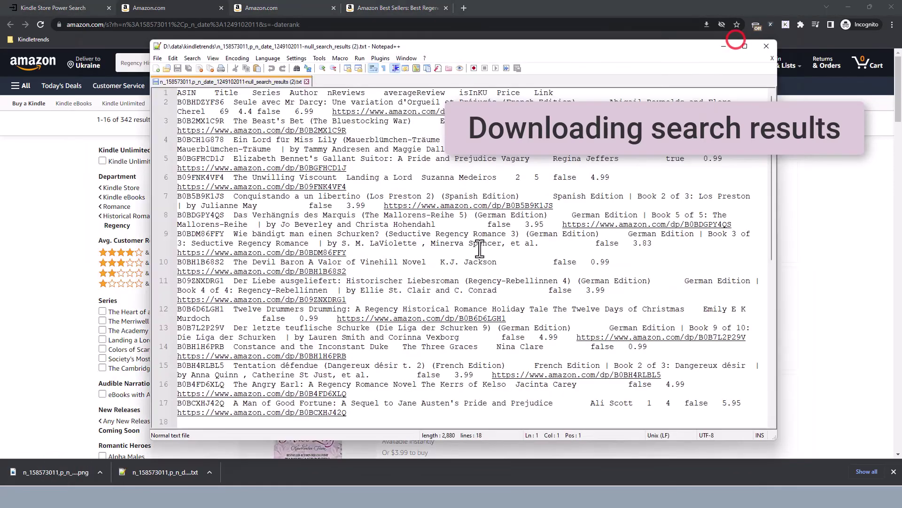